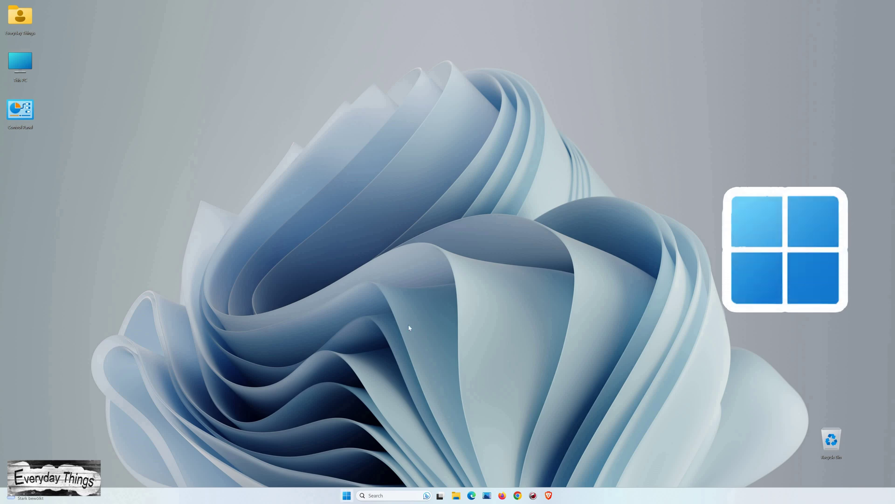
Open the Settings app from the Start menu and go to the Accounts page
key(super)
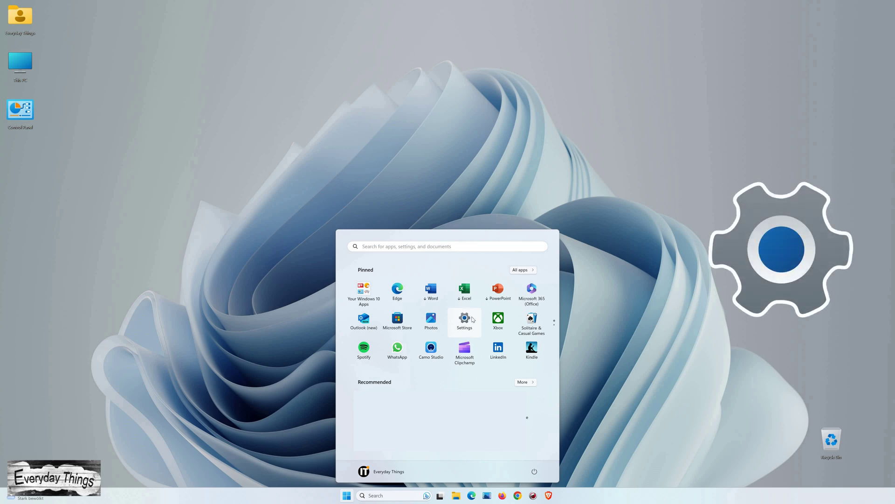
click(472, 319)
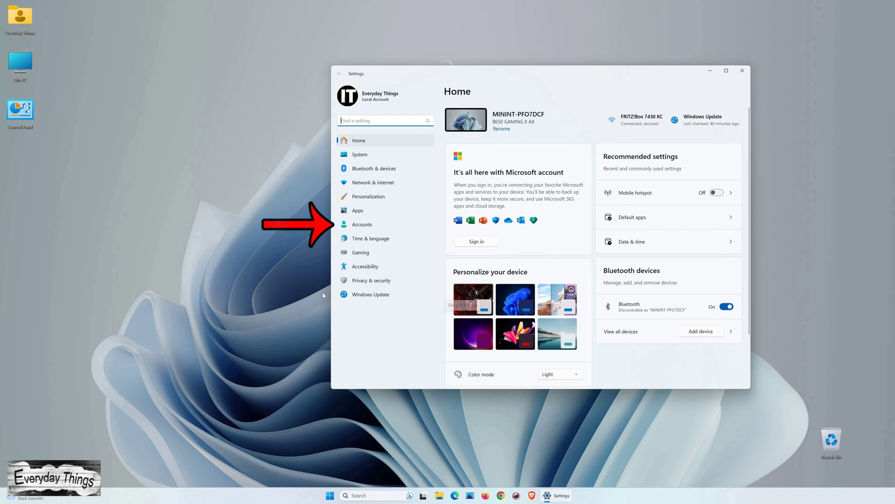
click(361, 226)
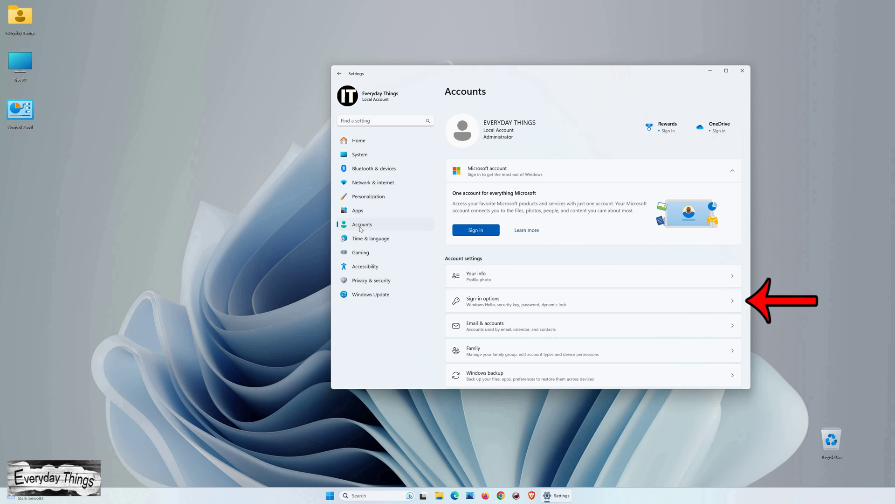
Under Sign-in options, start changing the Password and confirm the current password
click(580, 297)
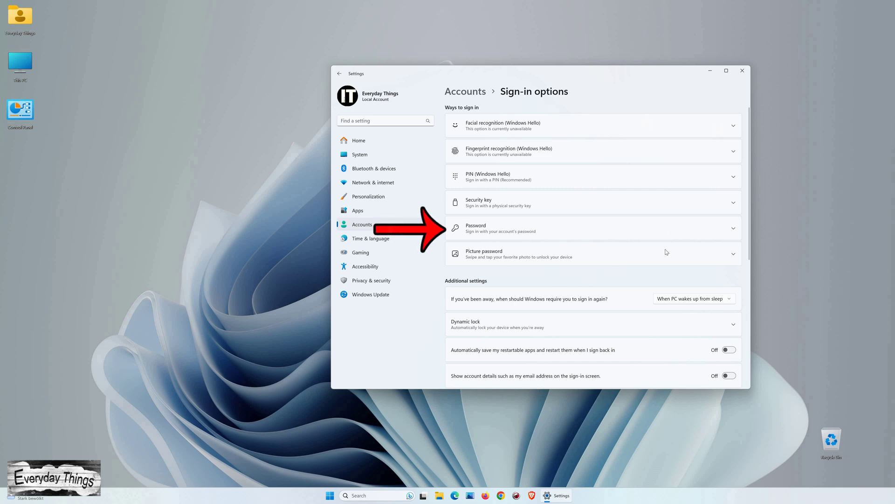
click(601, 229)
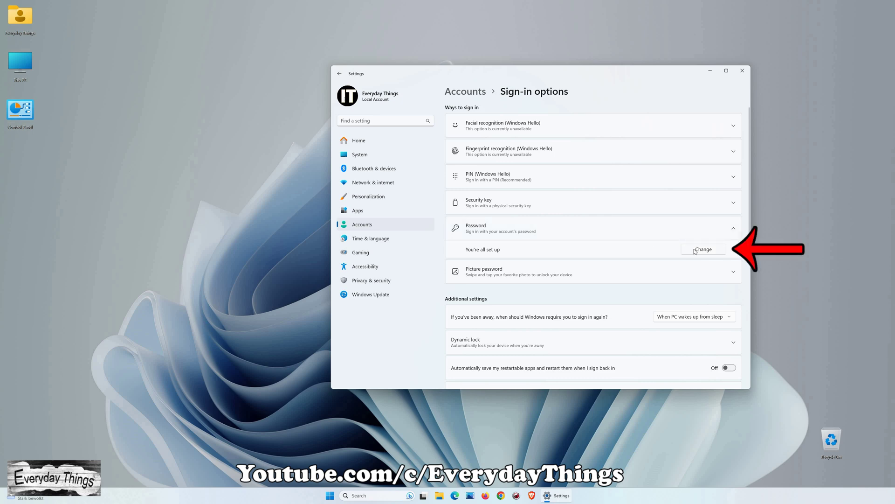
click(695, 250)
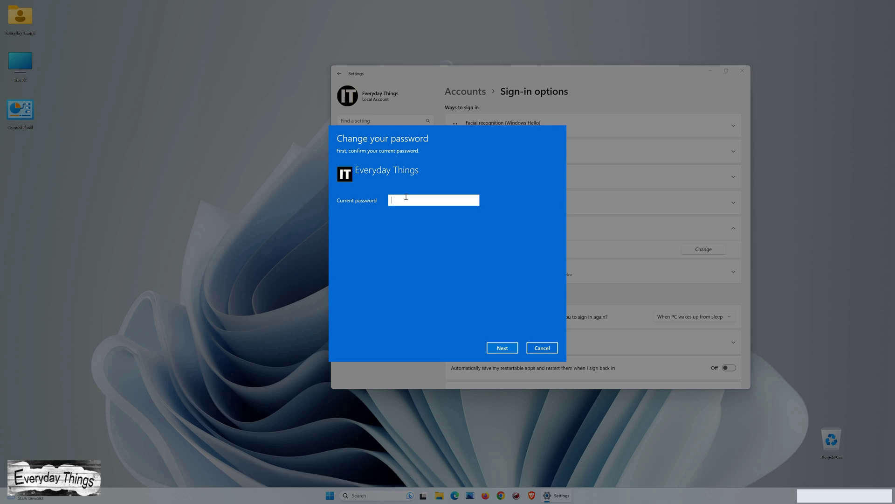
key(Return)
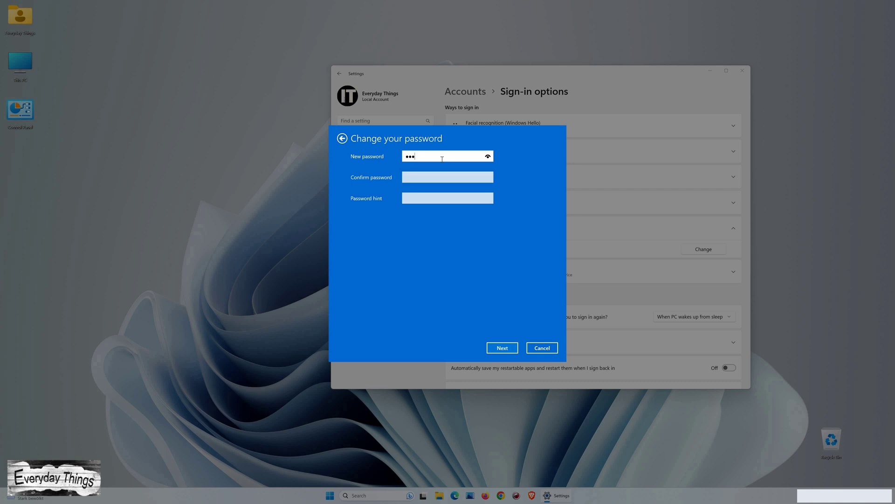
Enter and confirm the new password with hint 1234, then continue to the final step
key(Tab)
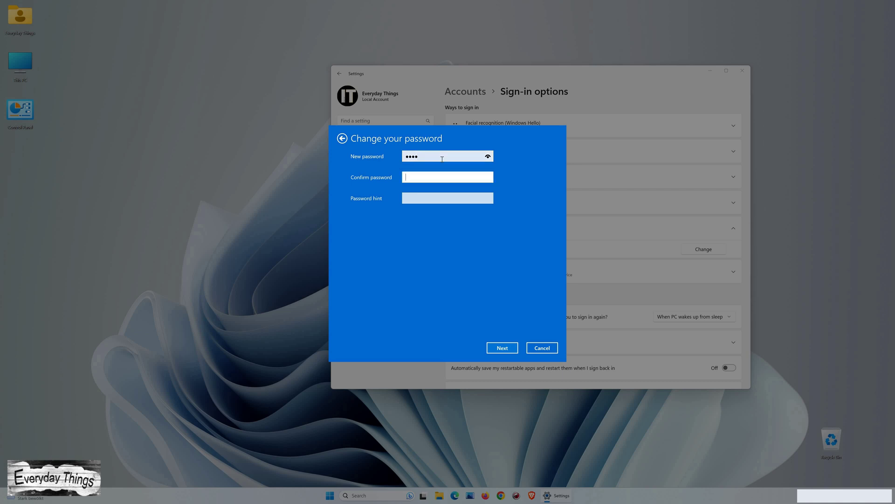
key(Tab)
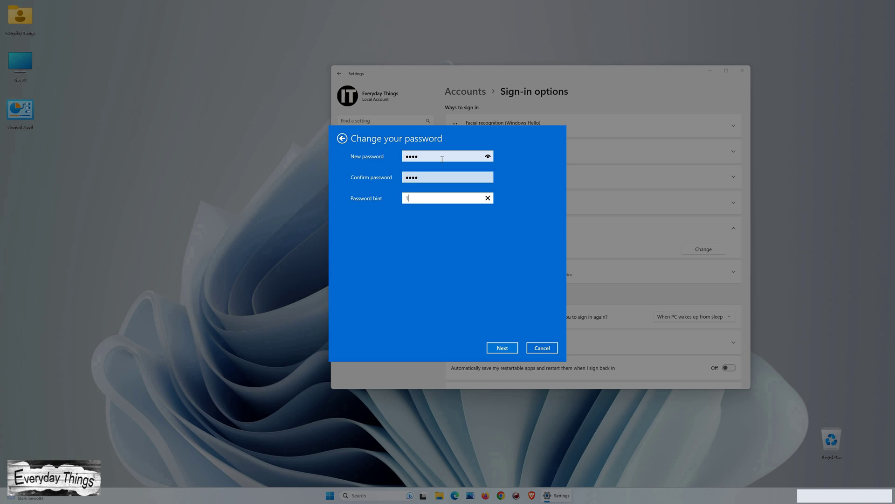
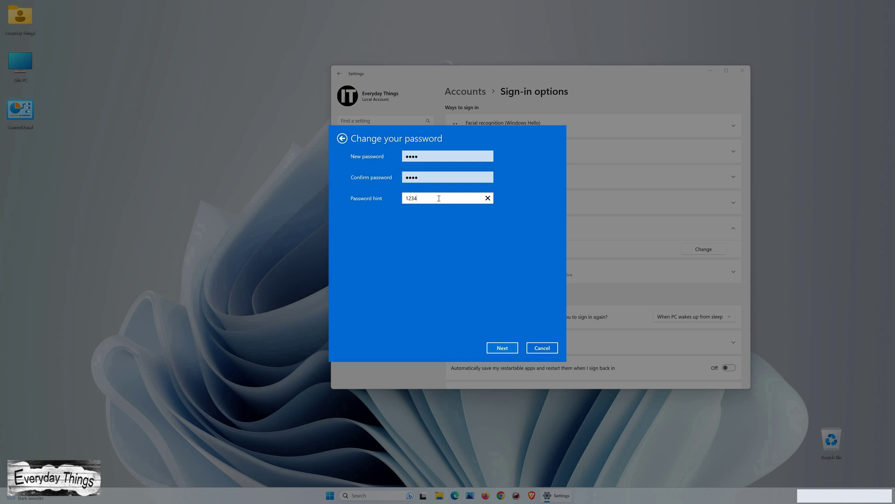
click(503, 348)
Finish the password change so the dialog closes back to Sign-in options
click(504, 351)
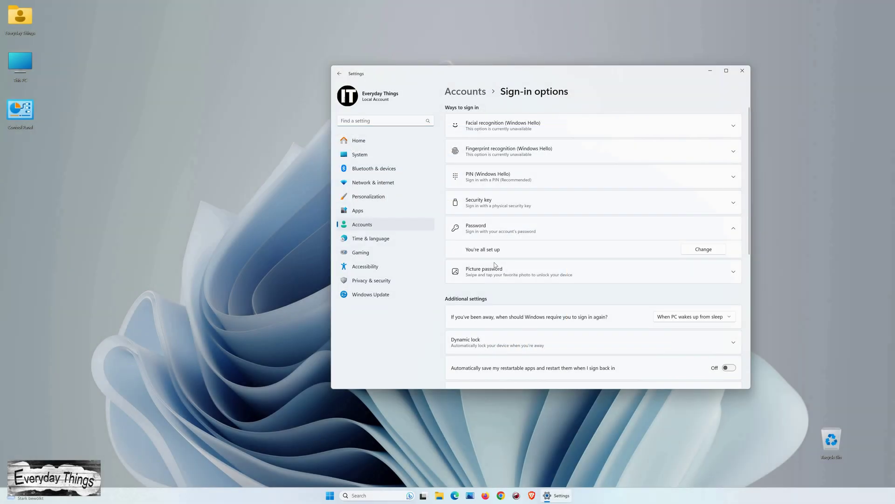